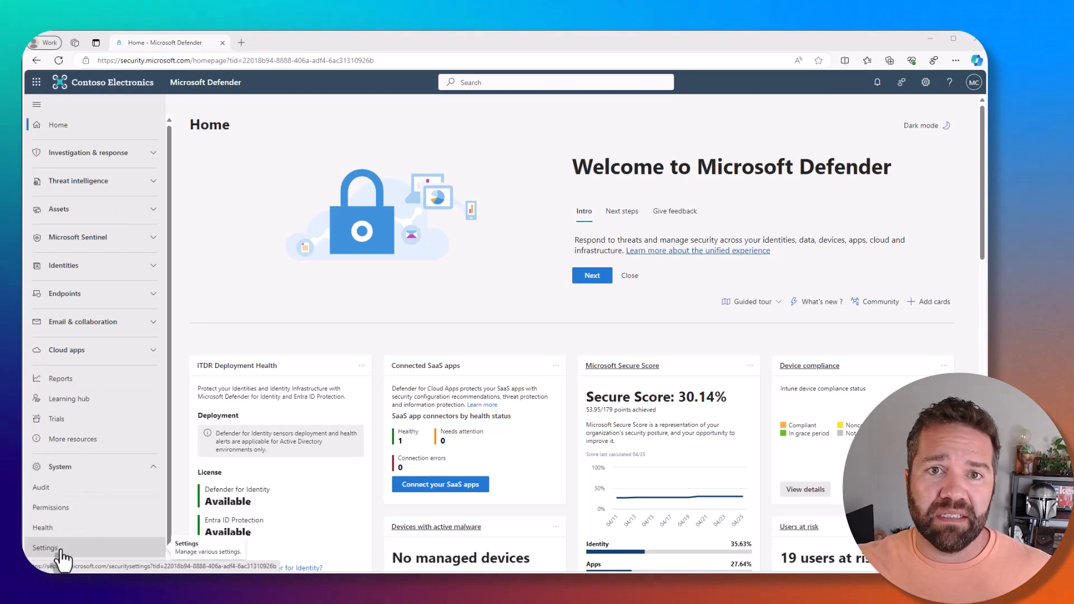
click(240, 45)
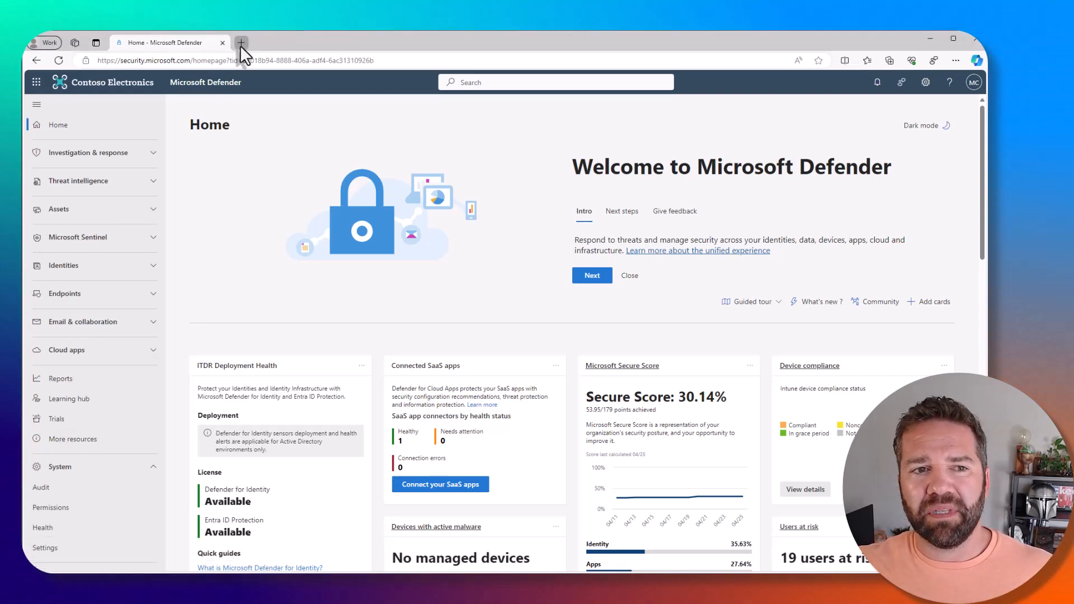
text(portal.azure.com)
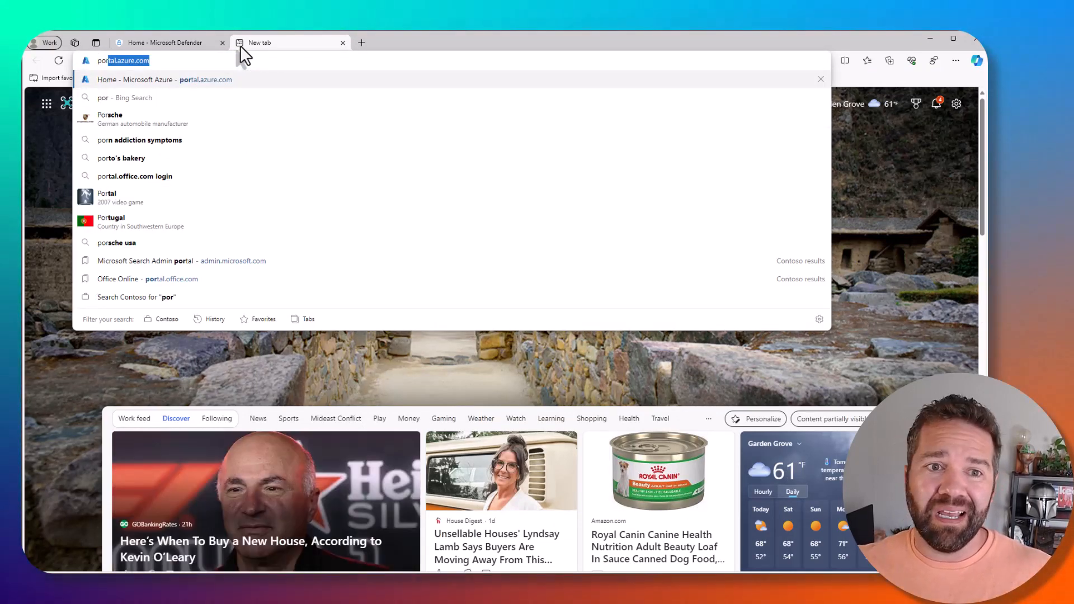
click(342, 42)
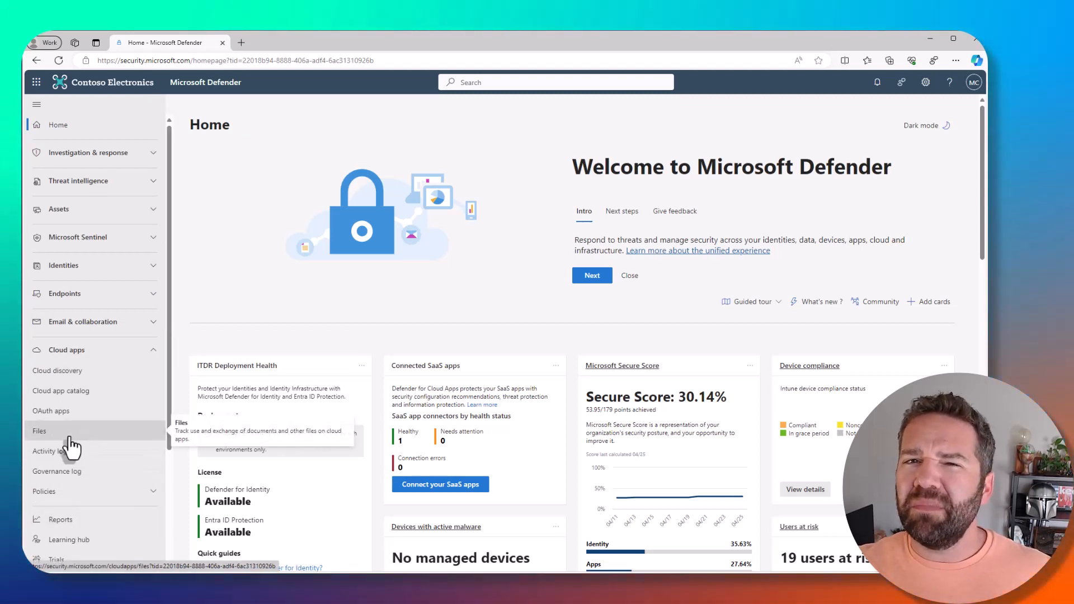
Open the App Connectors page in the Cloud Apps settings.
scroll(71, 447, down, 3)
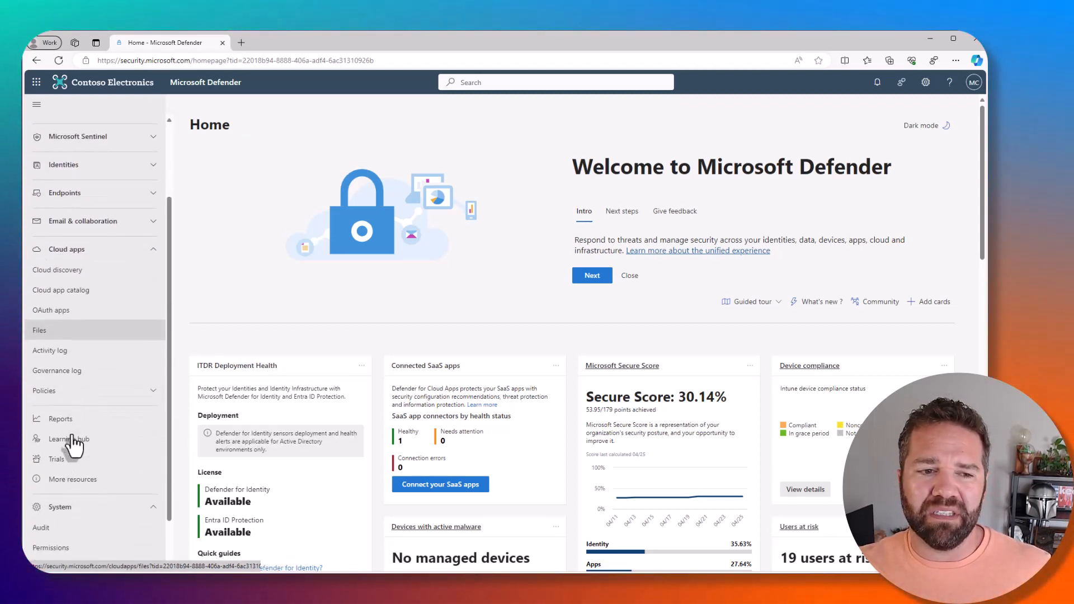
scroll(63, 541, down, 2)
click(63, 537)
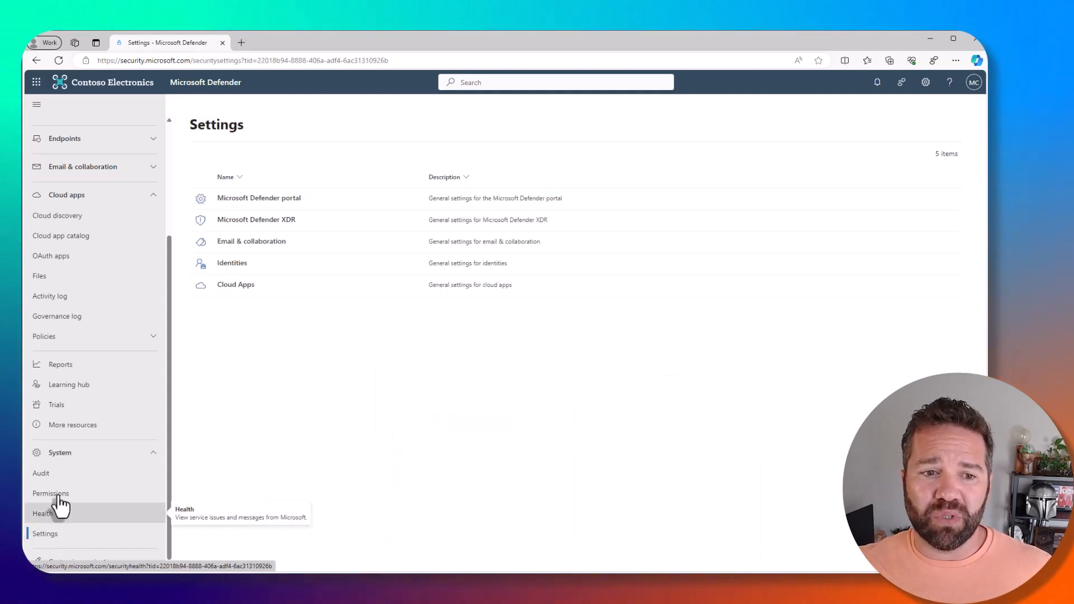
click(235, 286)
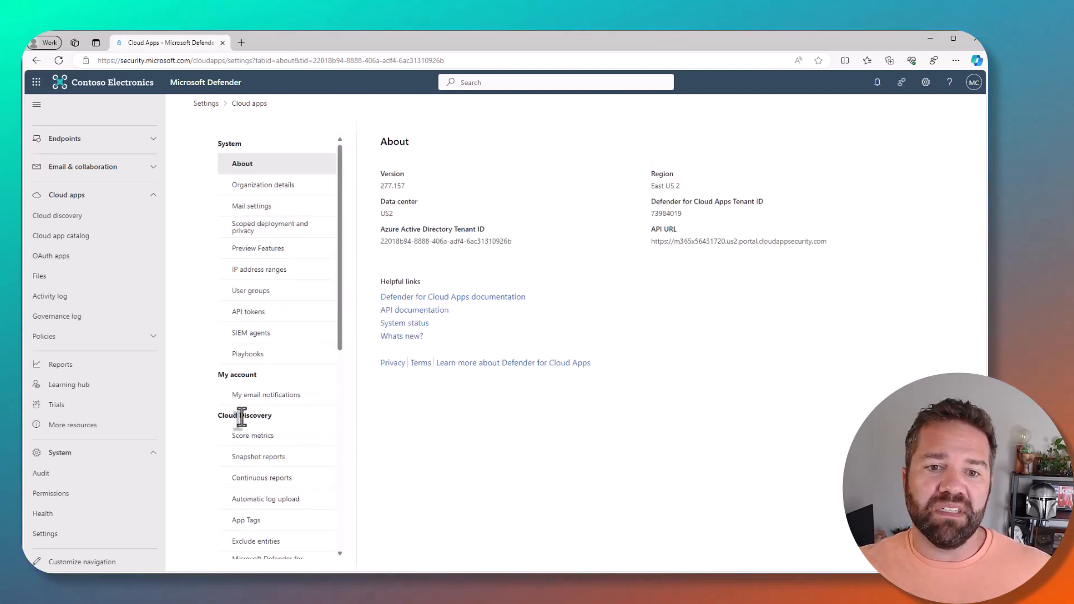
scroll(248, 498, down, 1)
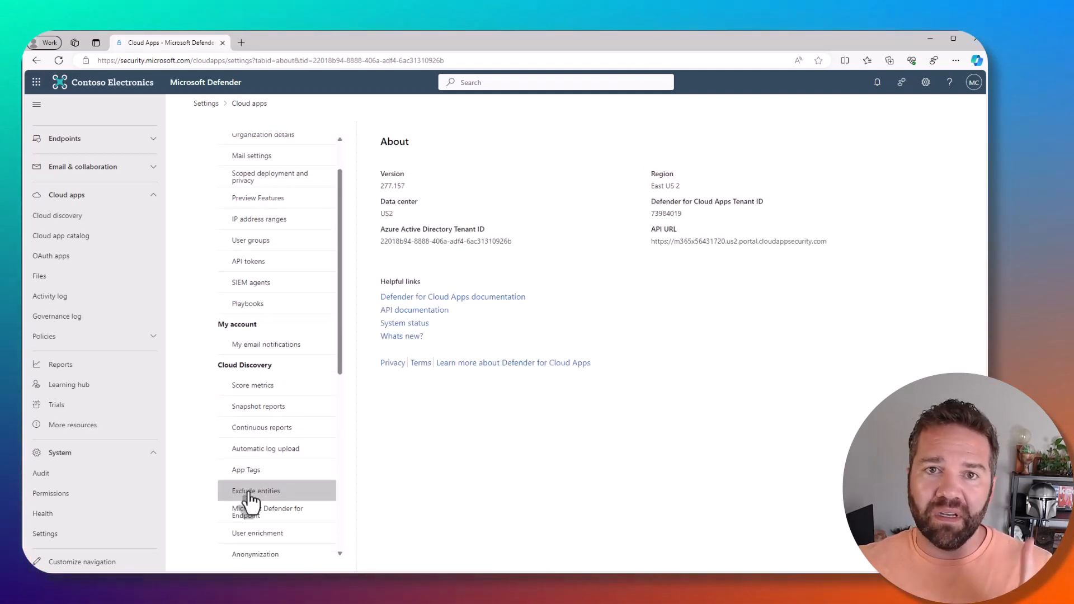
scroll(252, 504, down, 4)
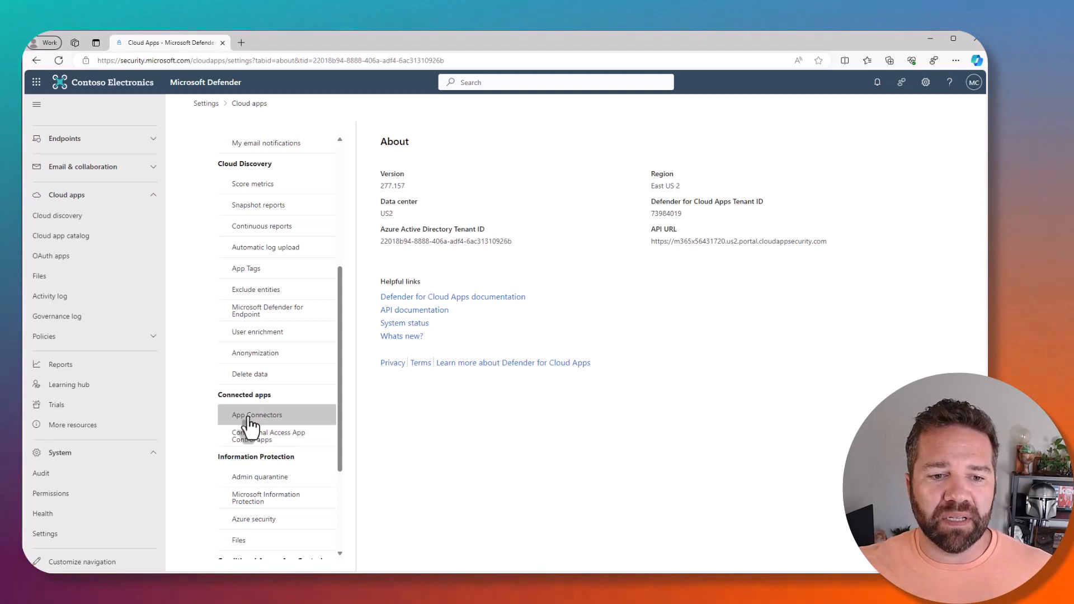
click(253, 421)
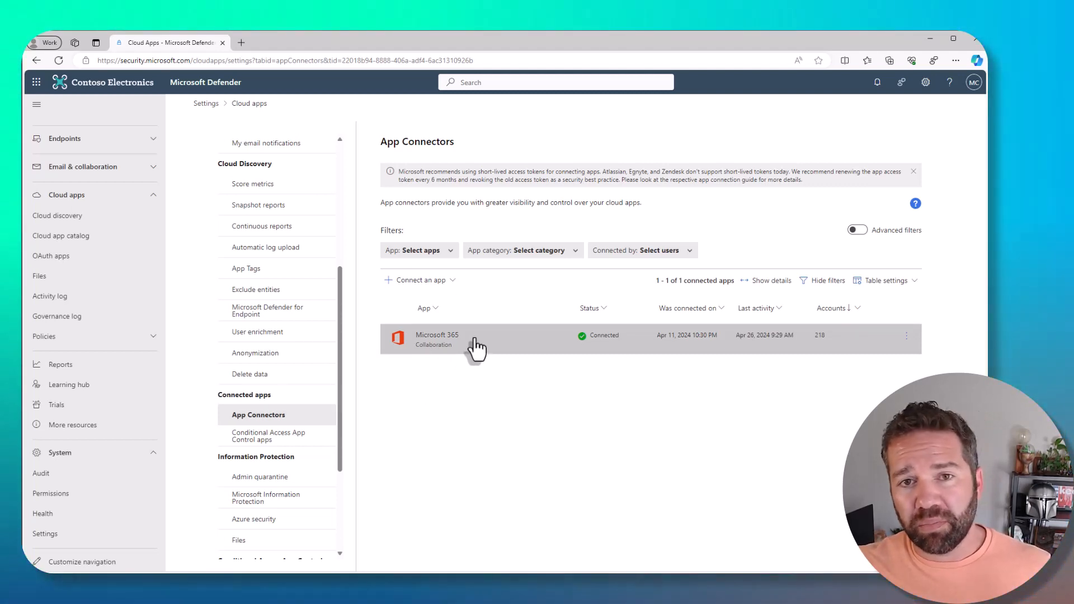
Look through the apps available for connection and check the actions offered for the Microsoft 365 connector.
click(432, 286)
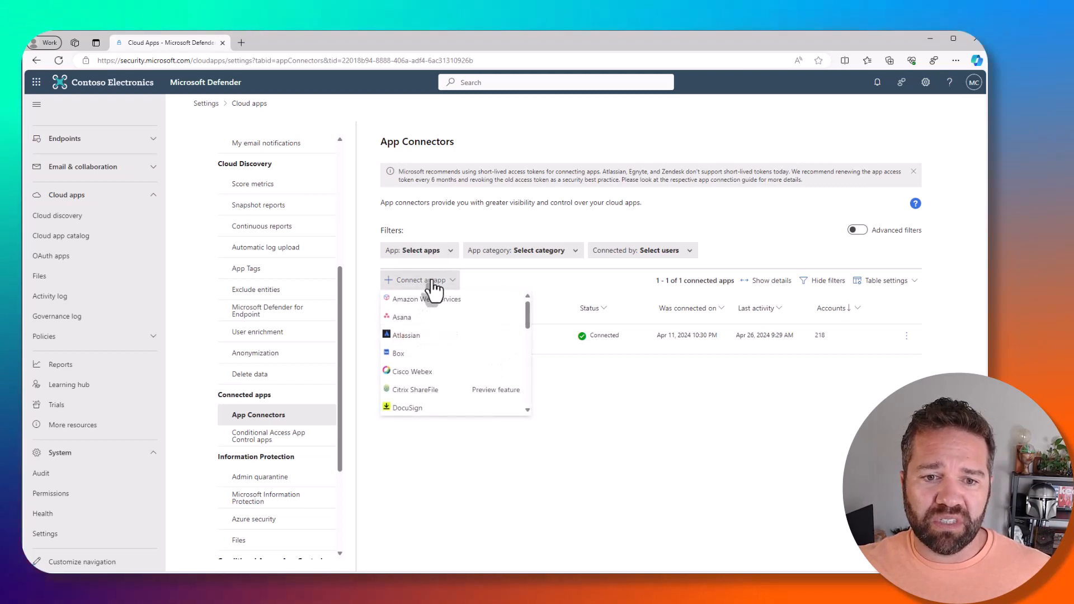
scroll(431, 400, down, 5)
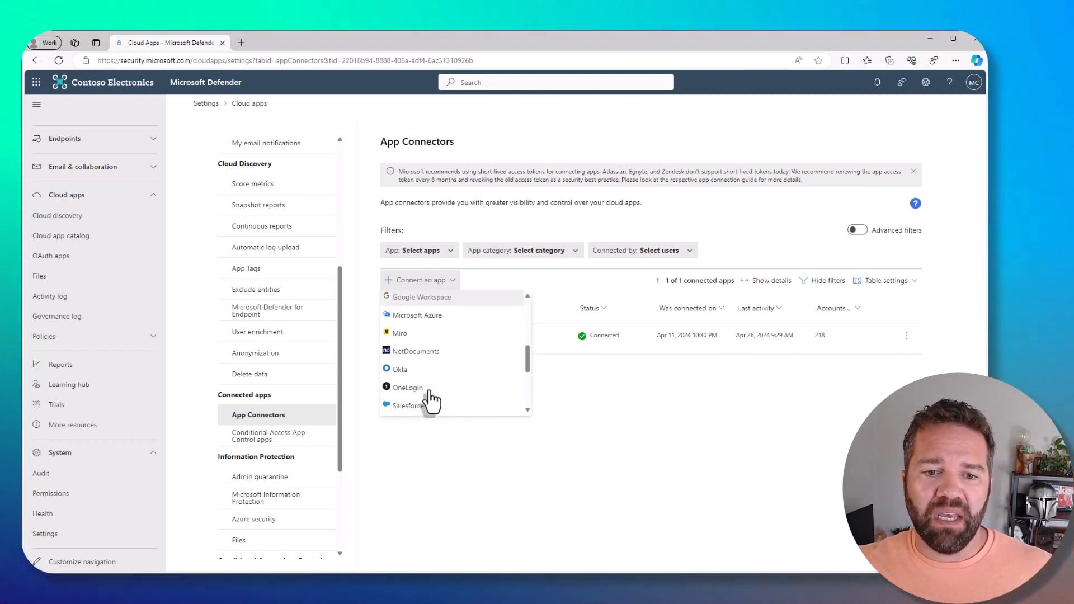
scroll(442, 335, down, 3)
scroll(447, 313, up, 10)
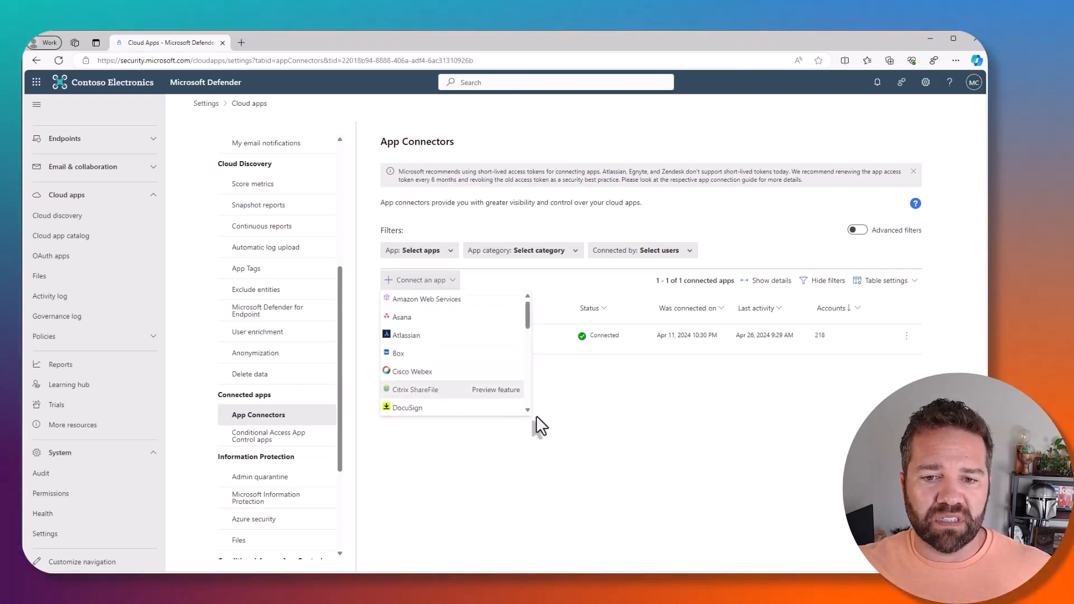
click(588, 435)
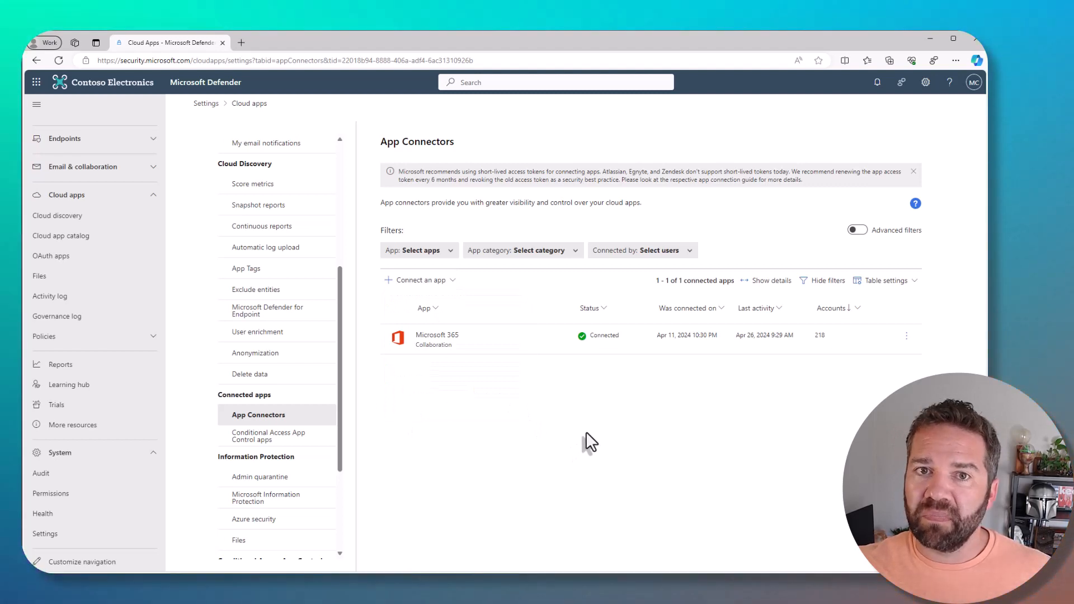
click(907, 336)
click(906, 349)
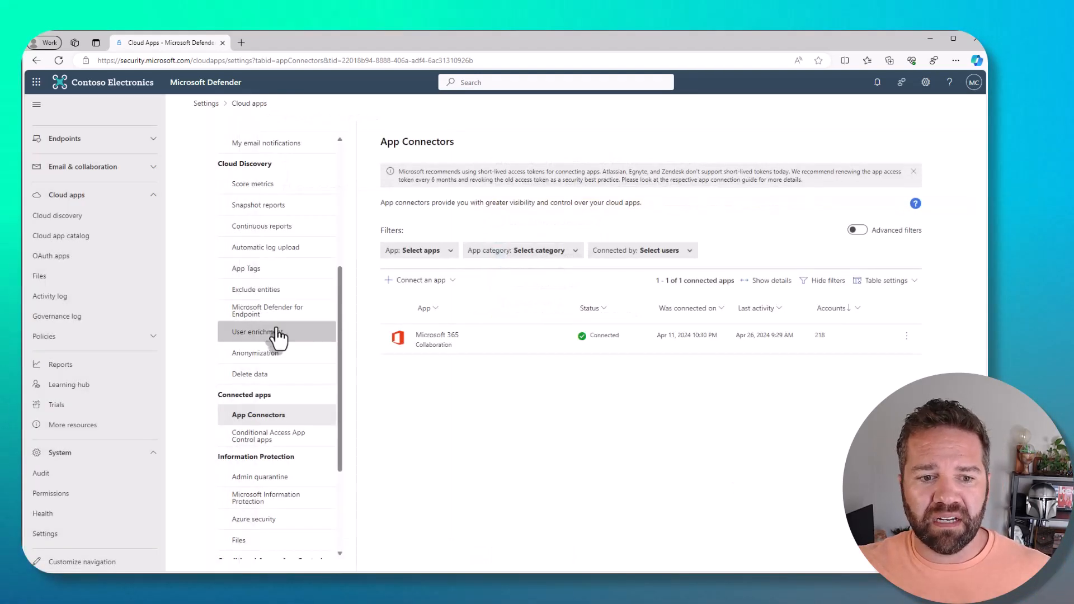
Enable file monitoring in the Information Protection file settings and save the change.
click(259, 541)
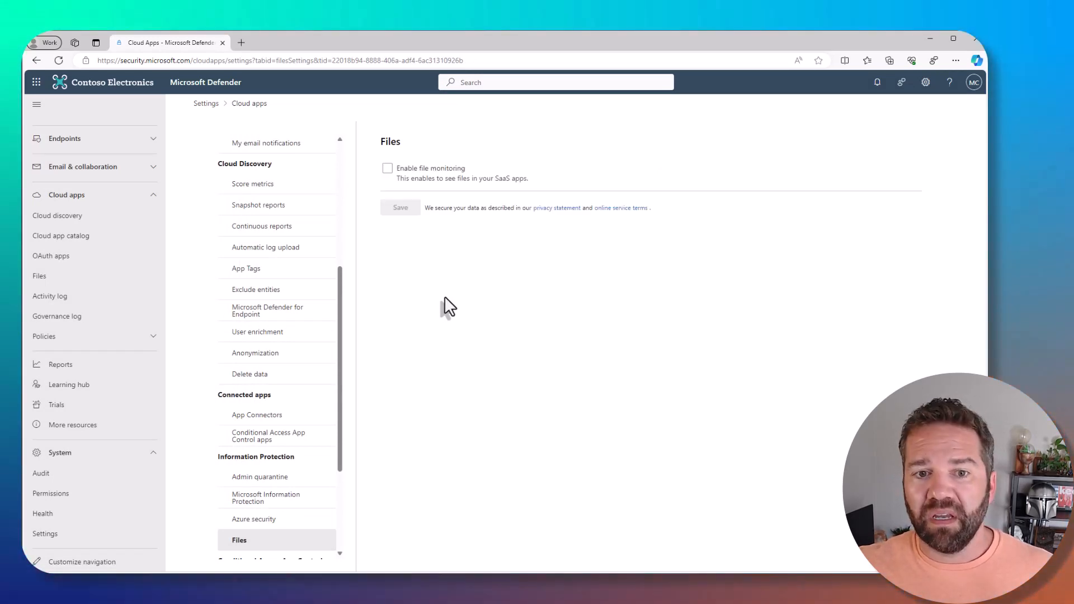
click(387, 168)
click(400, 212)
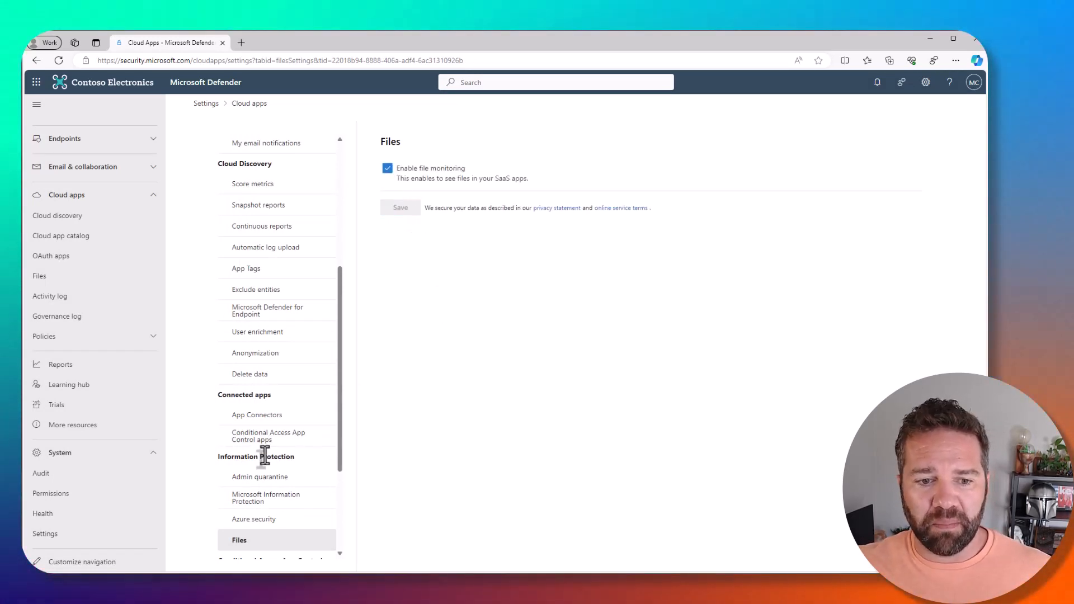
Edit the Microsoft 365 app connector and connect Office 365 with all components selected, including Office 365 files.
click(272, 421)
click(907, 337)
click(876, 357)
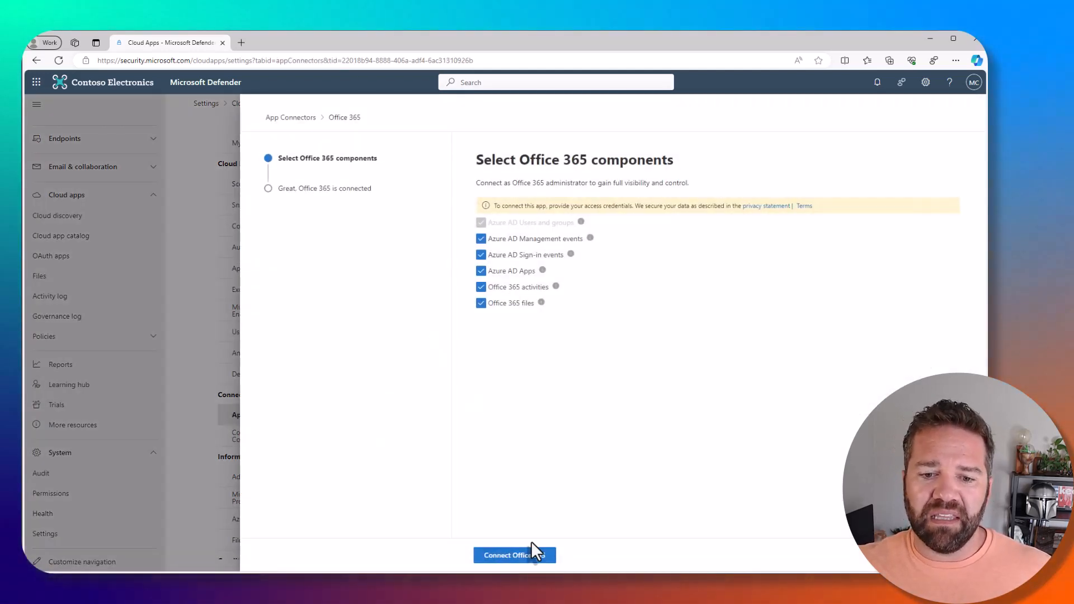
click(536, 557)
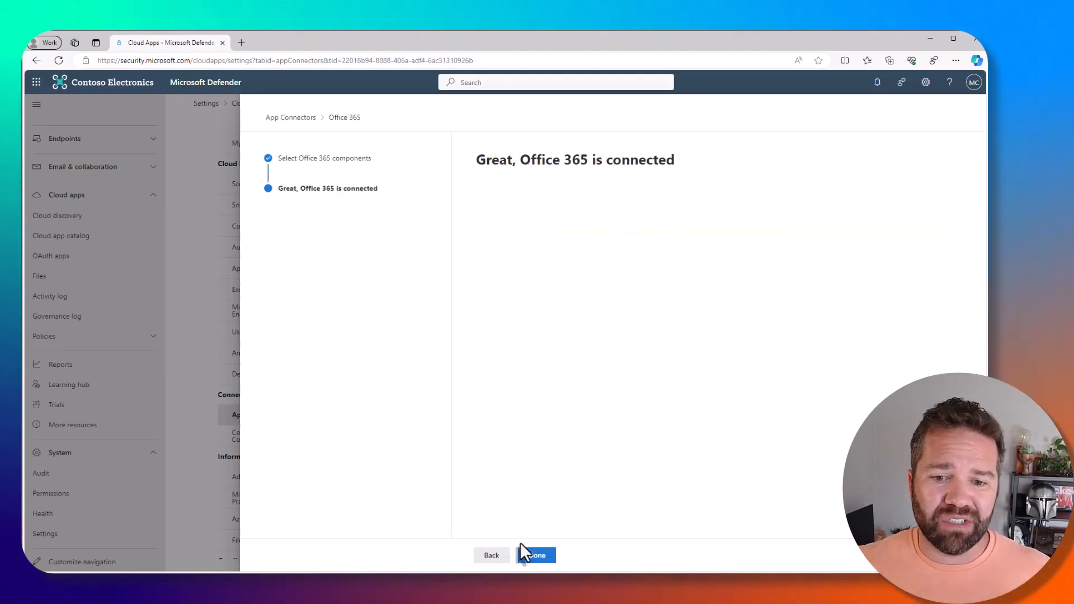
click(538, 562)
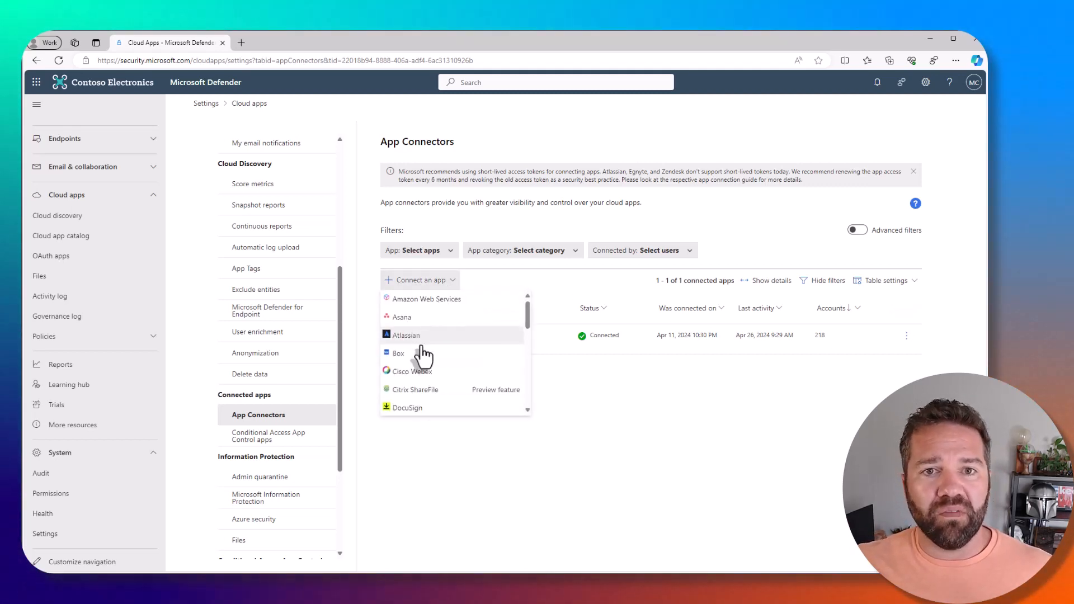
Review the available app connectors and connect Microsoft Azure.
scroll(437, 389, down, 4)
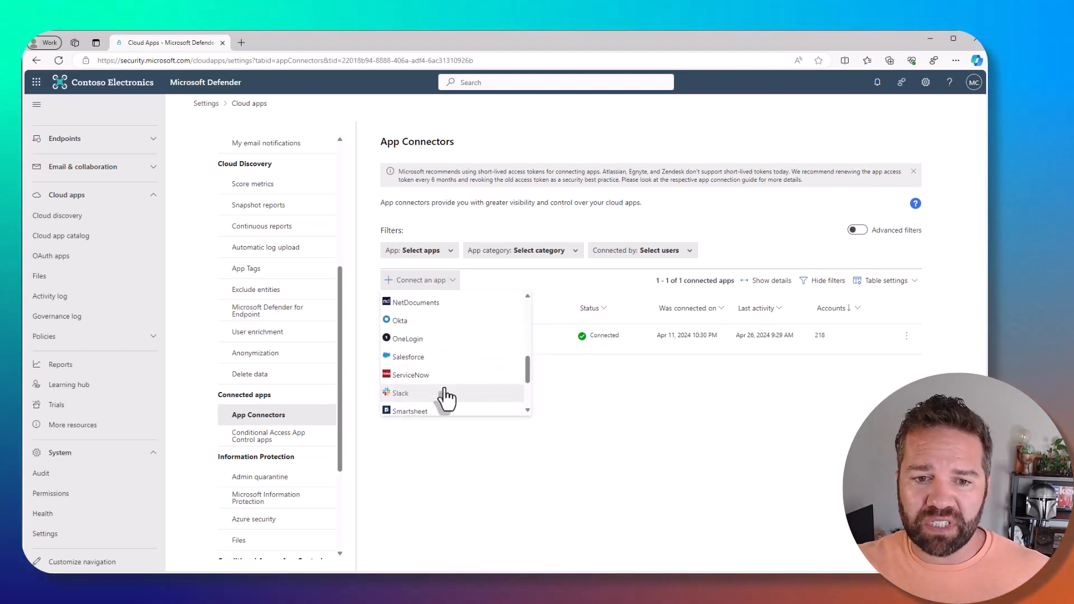
scroll(447, 398, up, 1)
scroll(436, 358, down, 4)
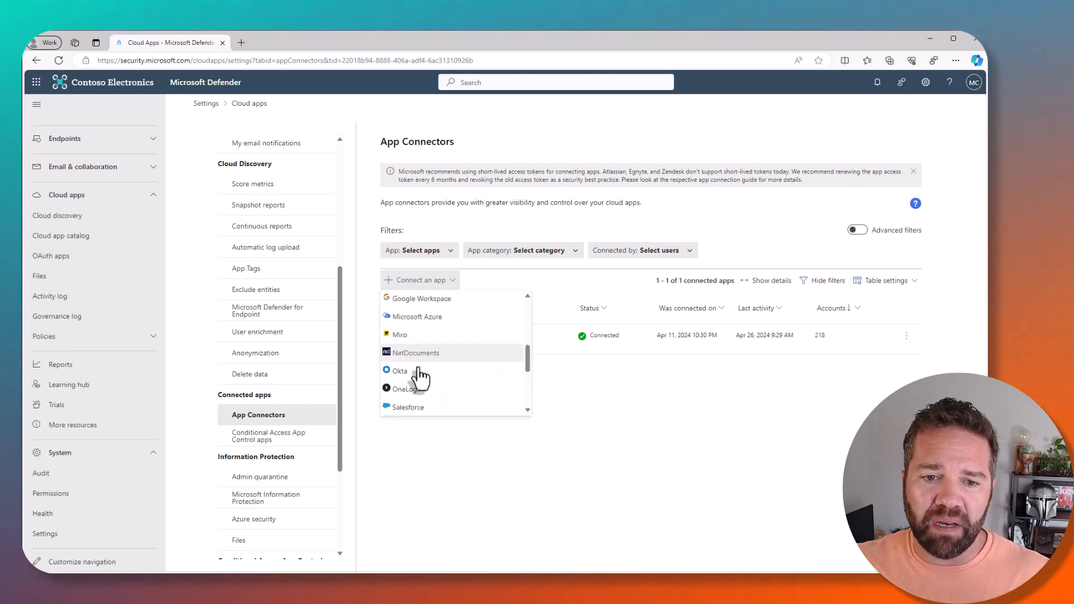
scroll(436, 381, up, 3)
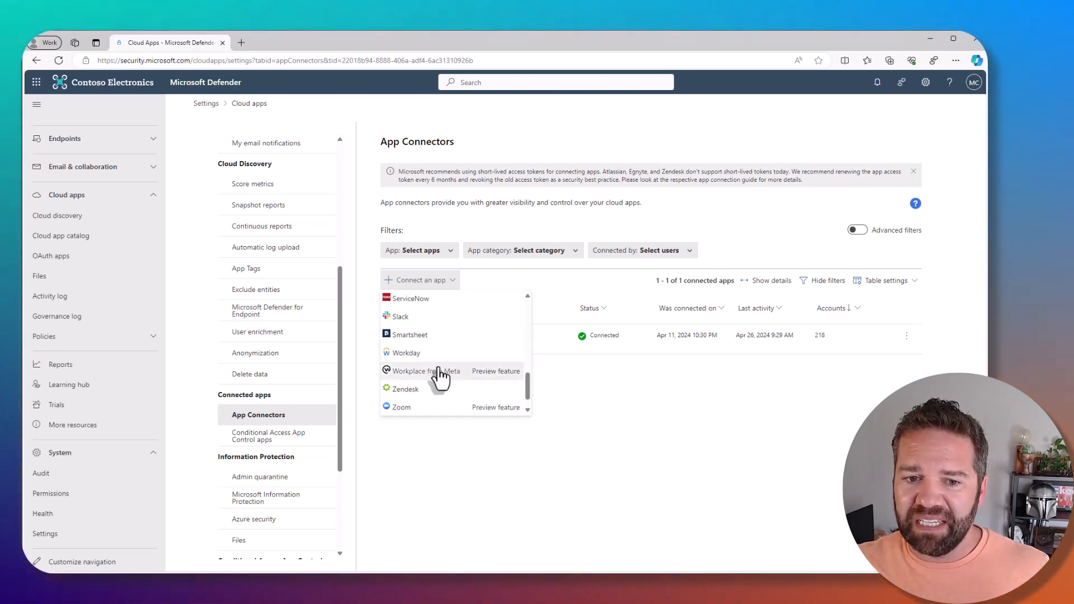
scroll(439, 387, up, 2)
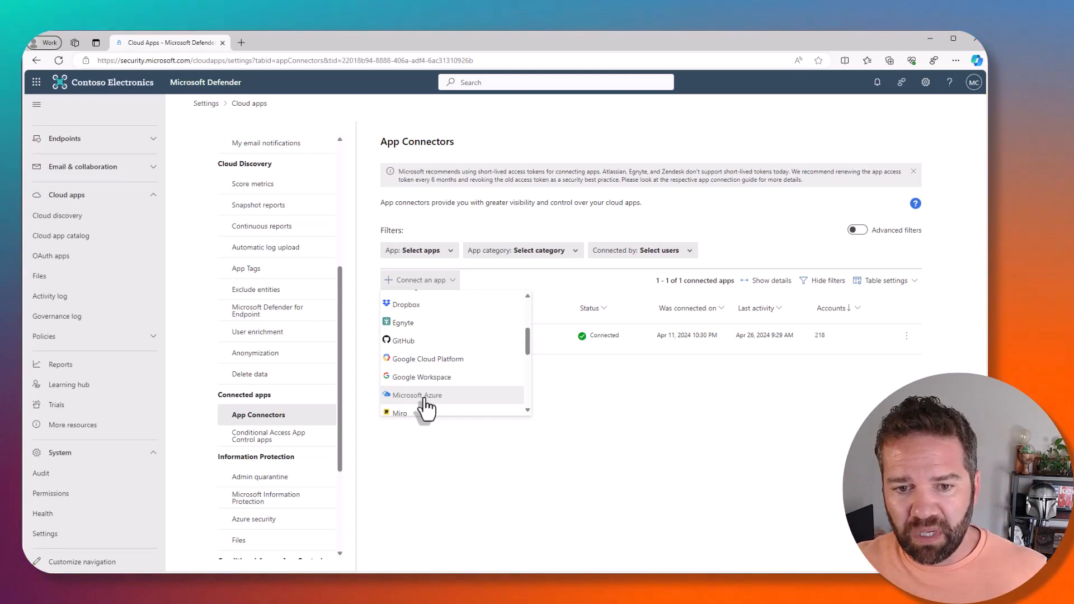
click(424, 397)
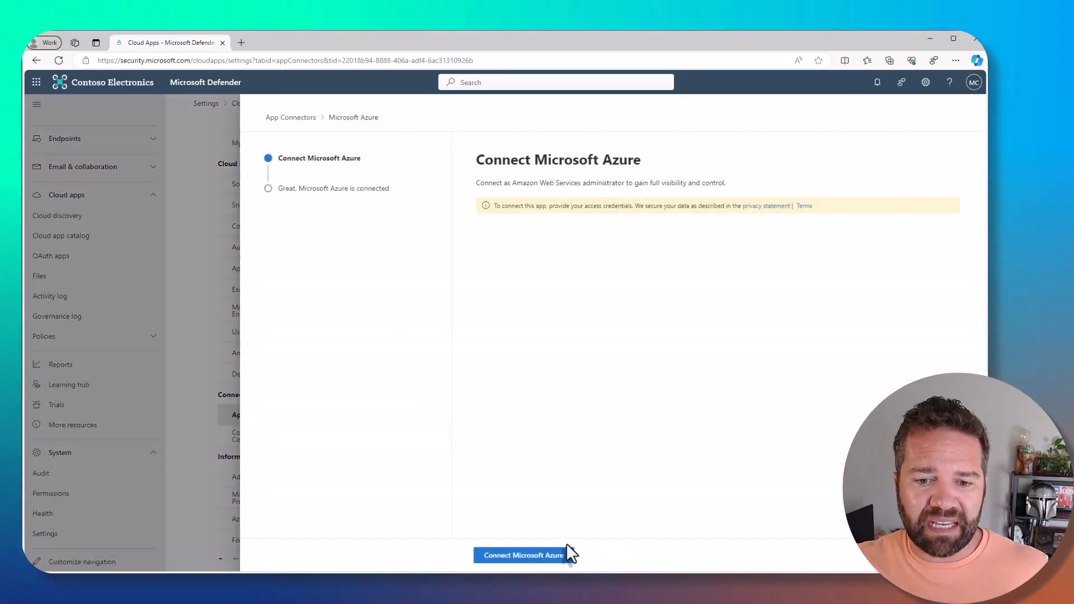
click(532, 557)
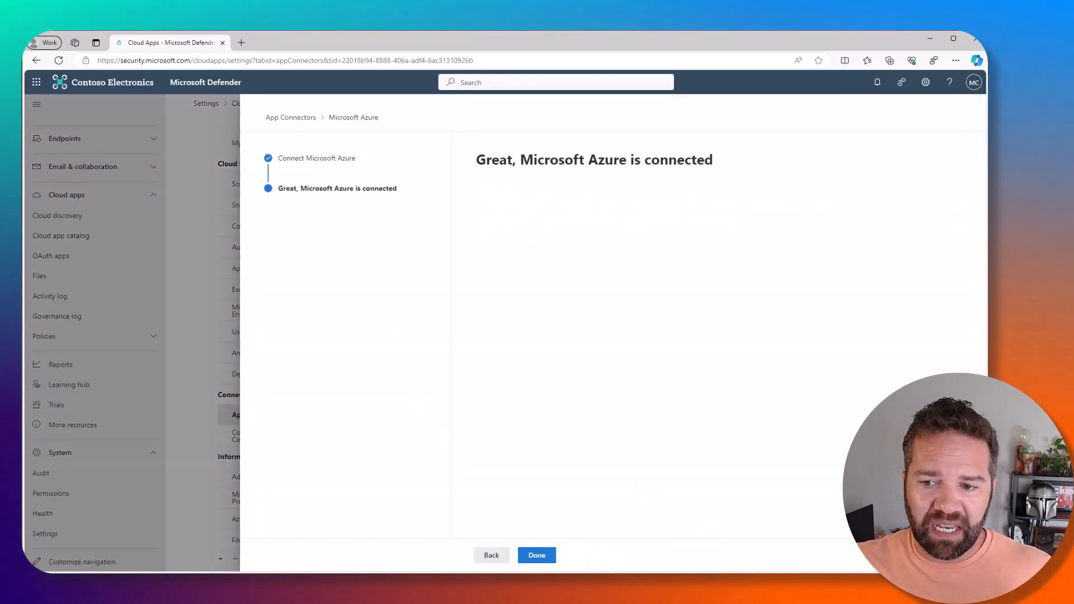
click(536, 555)
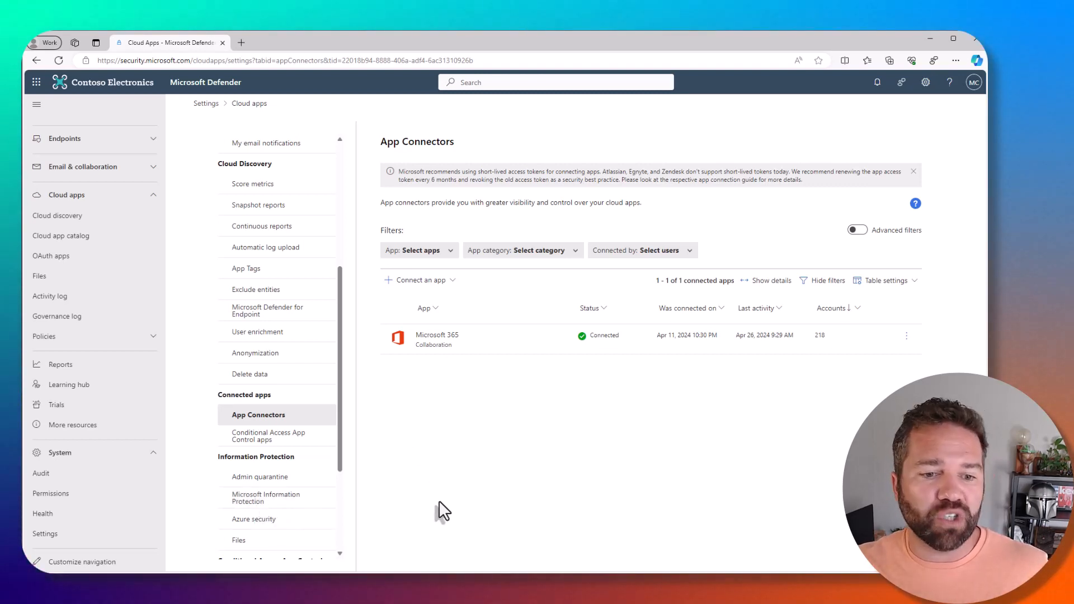
Try to grant Defender for Cloud Apps permission to inspect protected files in the Microsoft Information Protection settings.
click(284, 502)
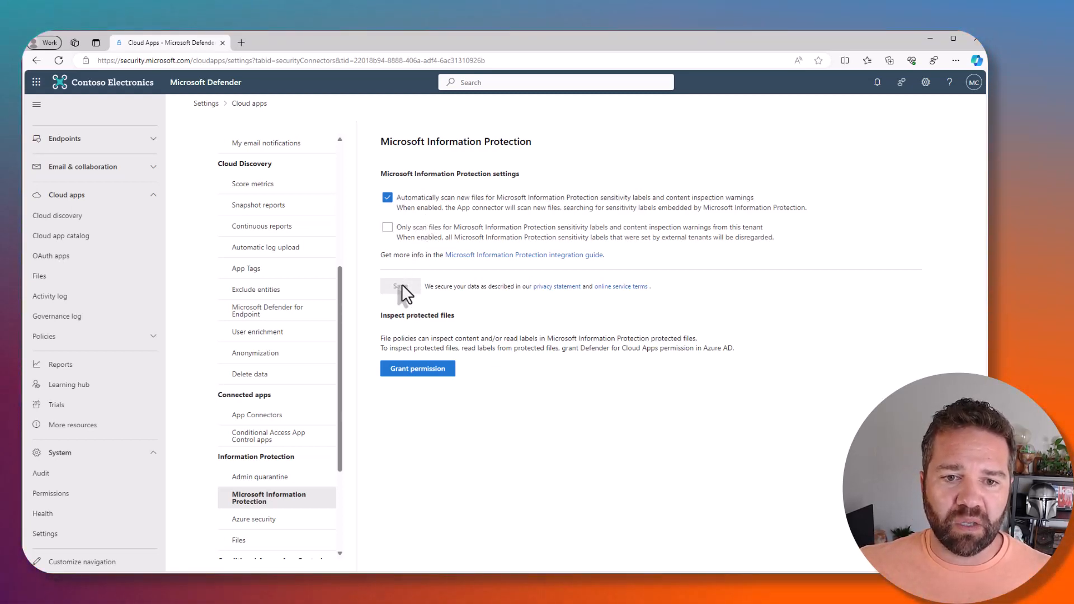
click(415, 371)
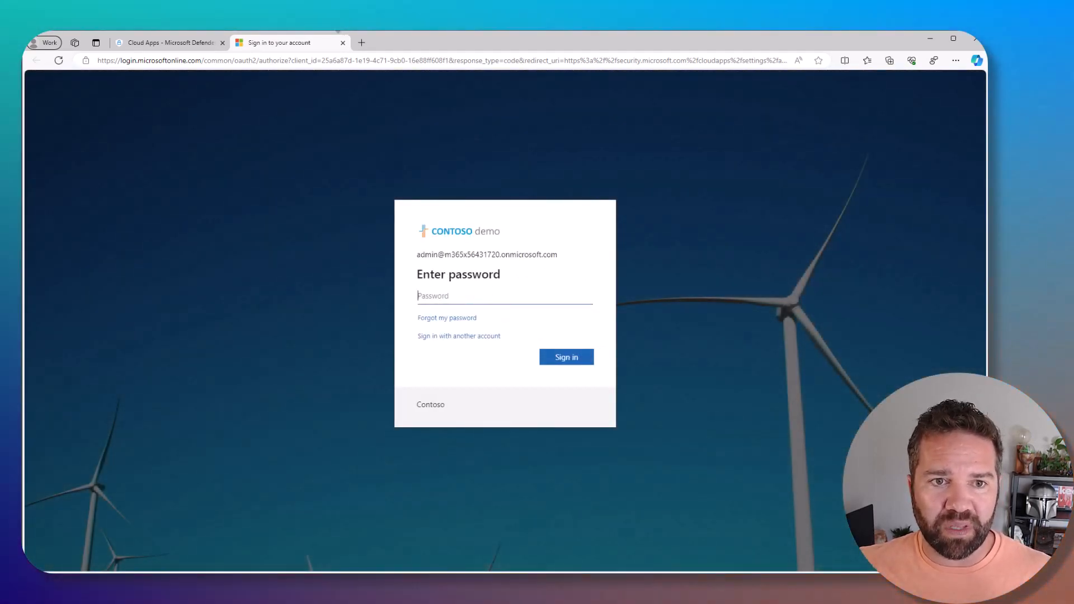
click(343, 43)
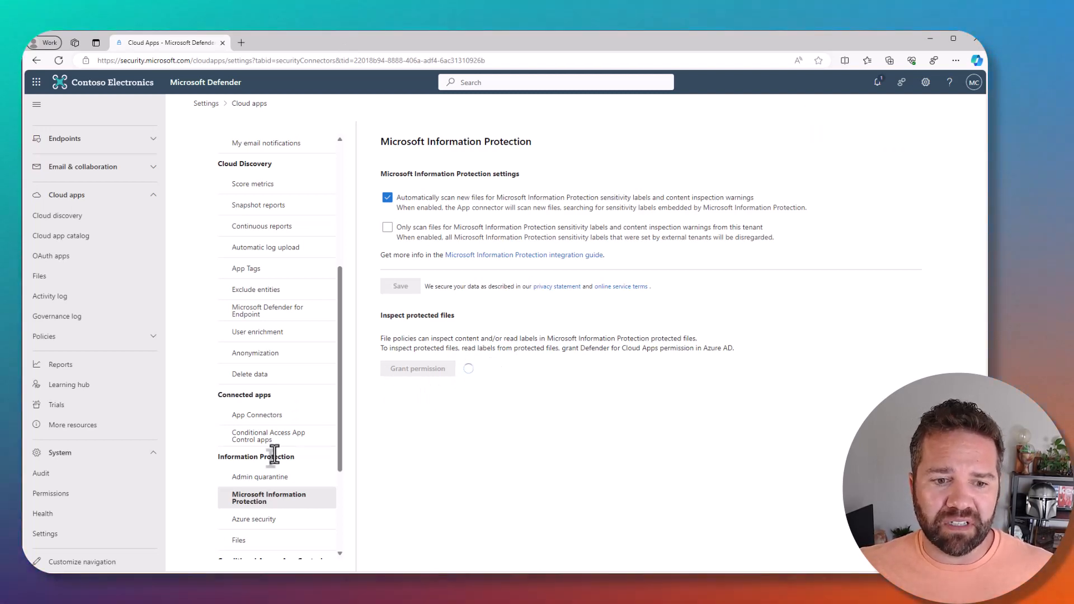
Review the Files, Azure security and Microsoft Defender for Endpoint settings for cloud apps.
scroll(290, 425, down, 3)
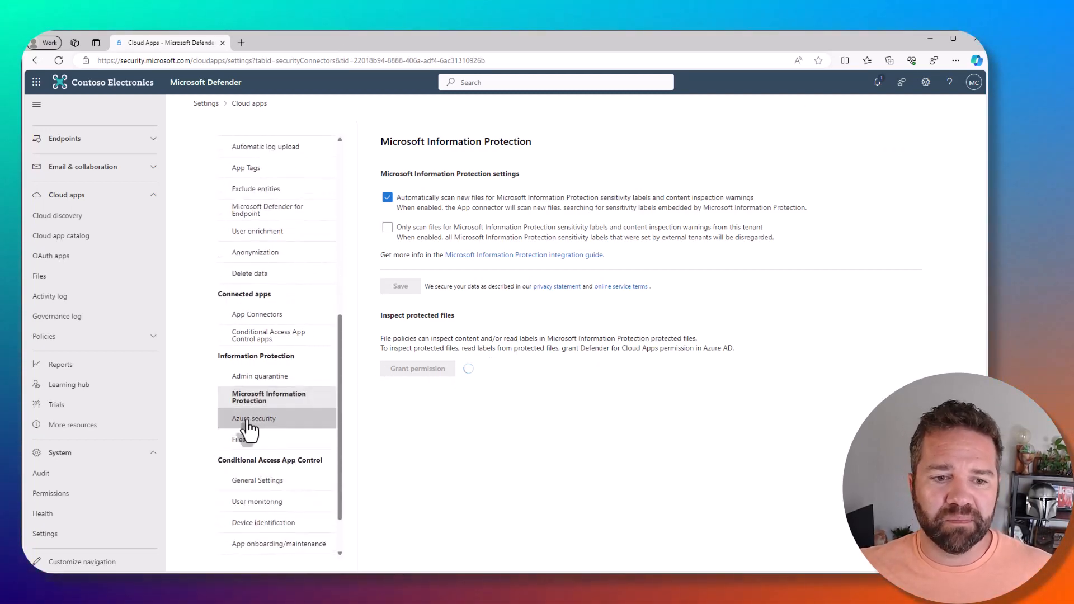
click(263, 456)
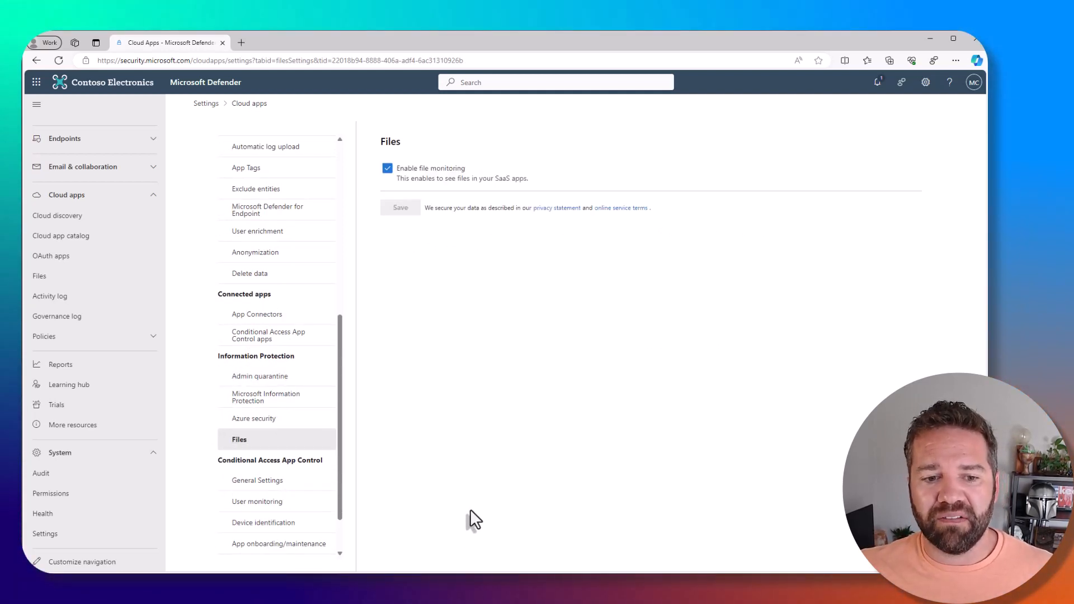
click(256, 424)
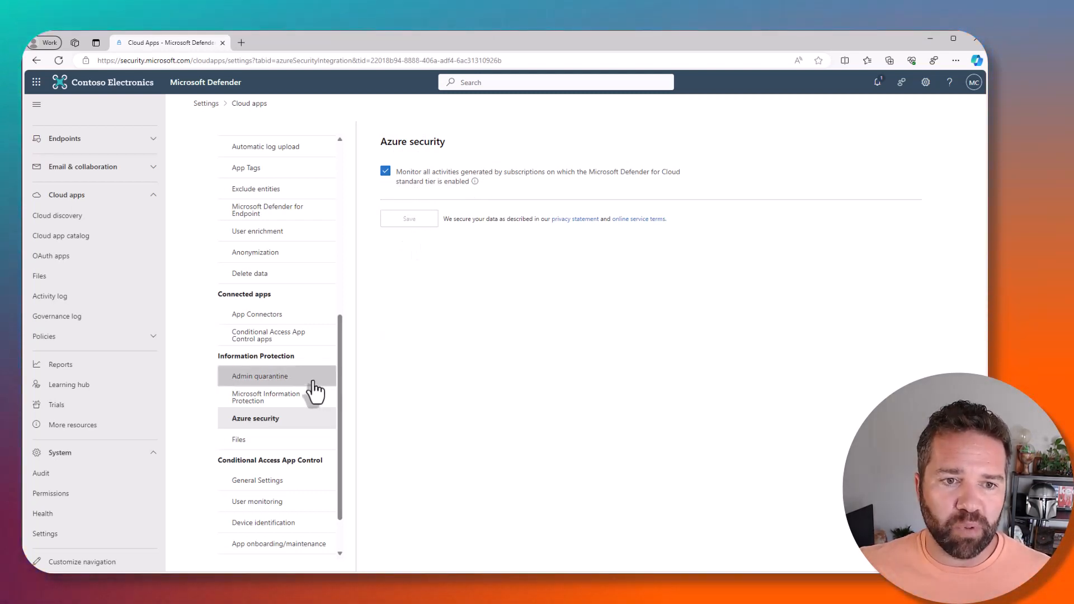
scroll(314, 381, up, 1)
click(268, 263)
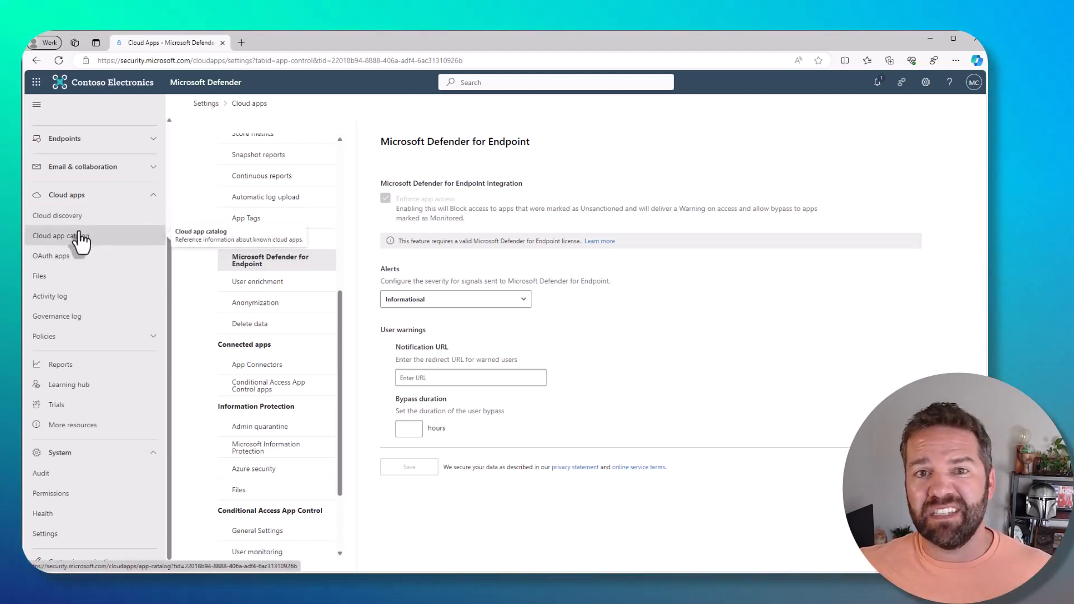
Enable user enrichment of discovered user identifiers with Azure Active Directory usernames and save the setting.
click(287, 282)
click(387, 188)
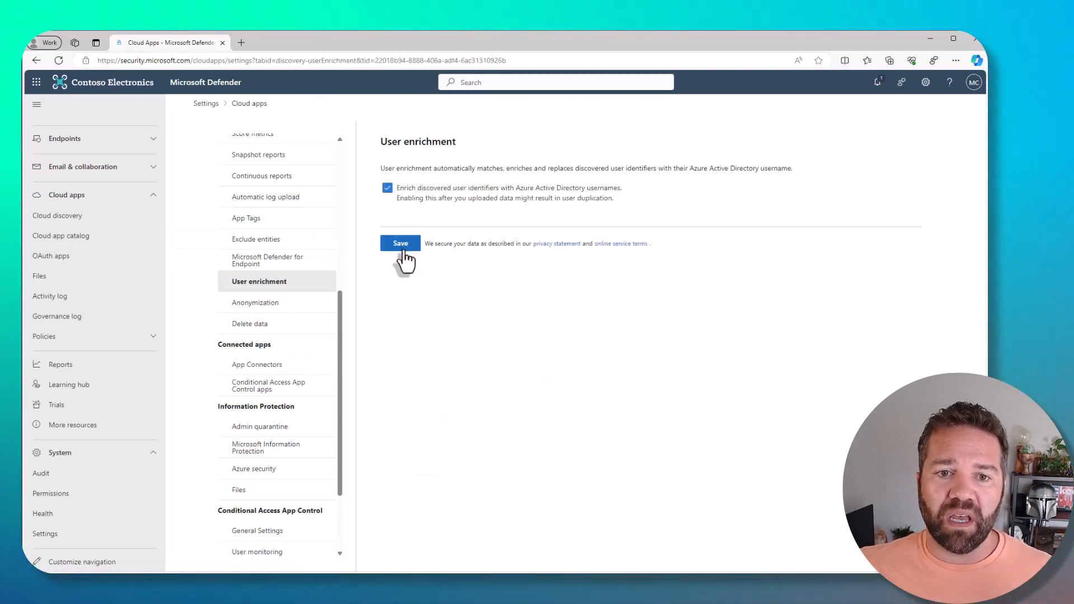
click(402, 246)
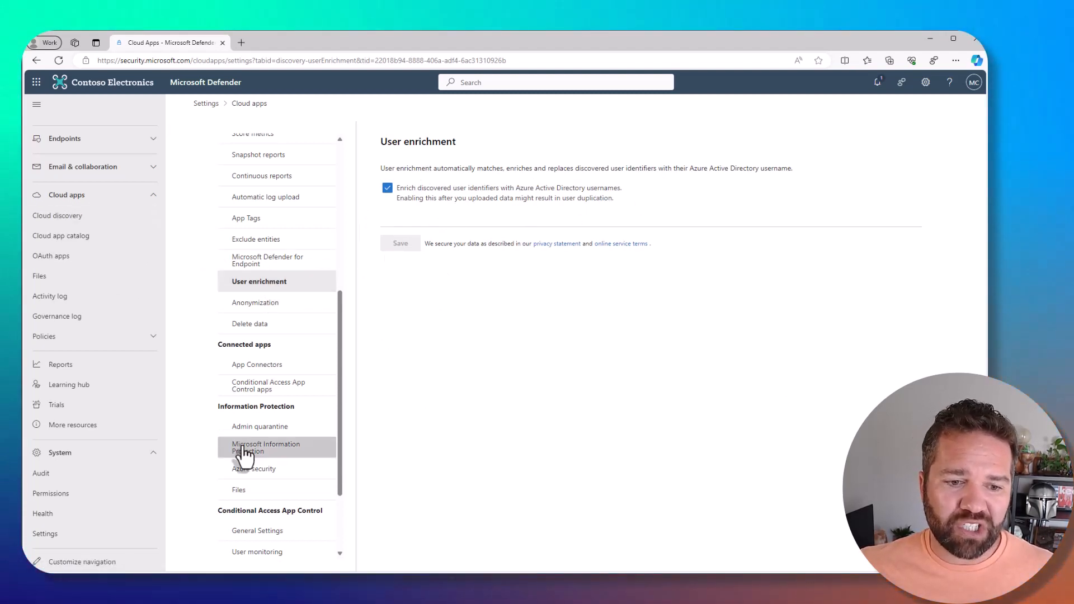
scroll(276, 516, down, 2)
scroll(291, 515, up, 4)
scroll(295, 520, up, 2)
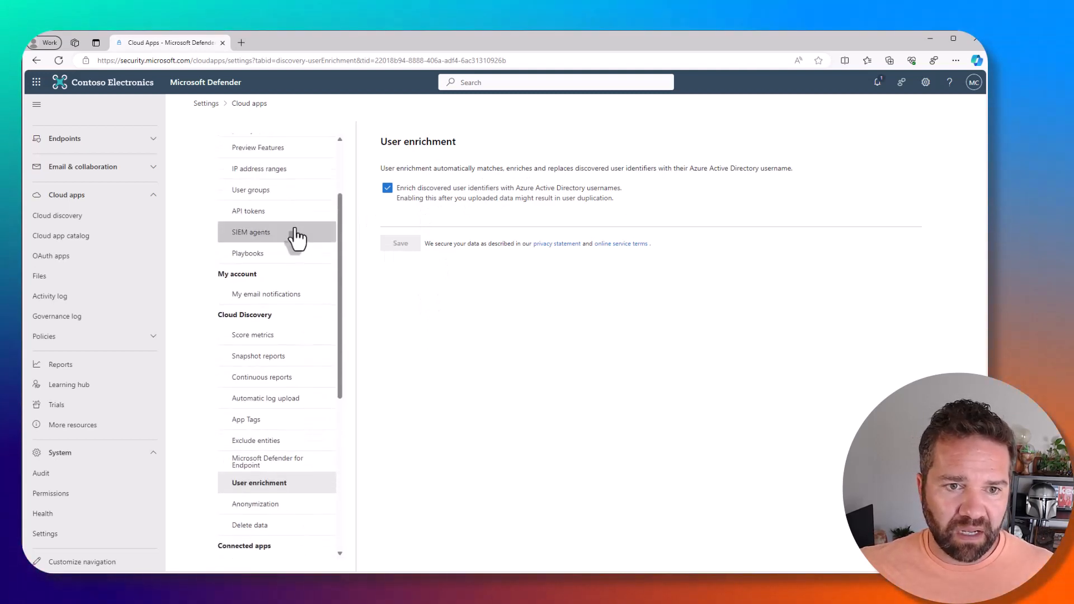
scroll(276, 493, up, 1)
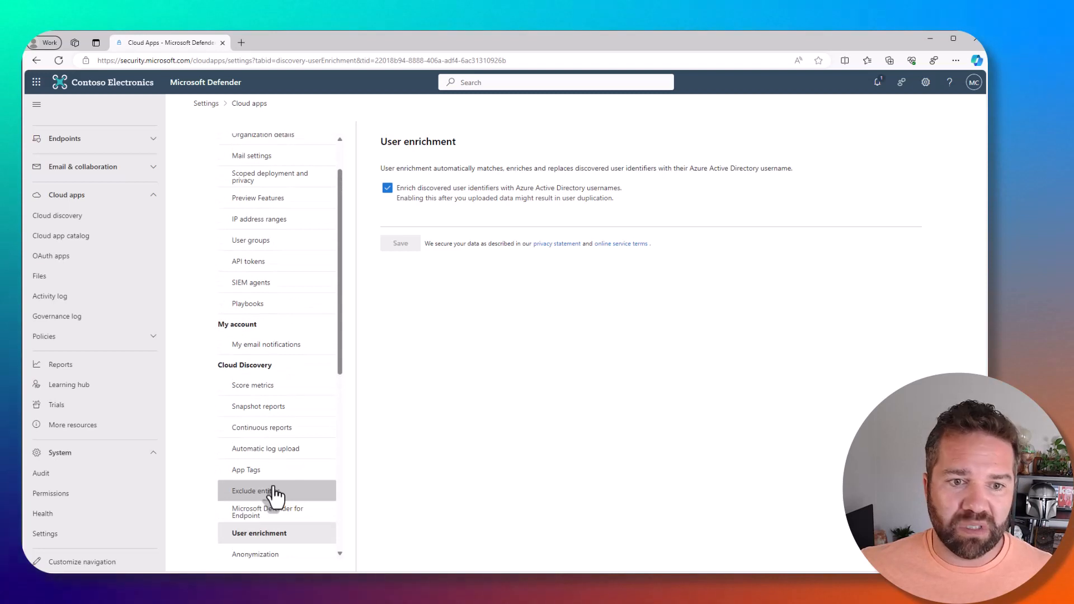
scroll(276, 495, up, 1)
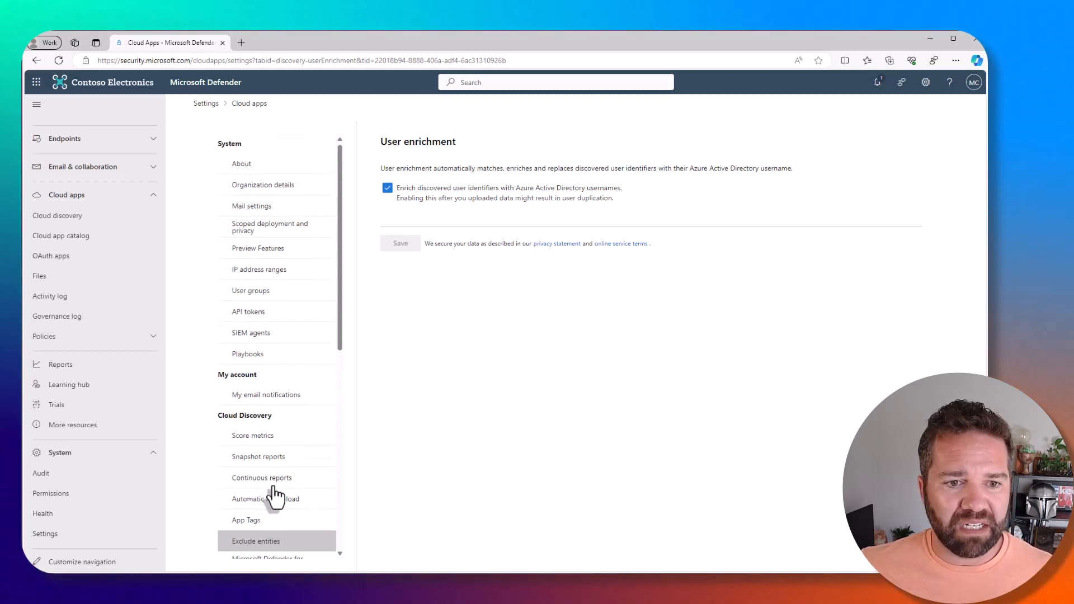
In App onboarding/maintenance, add the administrator's email to the included users, allow them to bypass Conditional Access App Control from a proxied session, and save.
scroll(276, 487, down, 8)
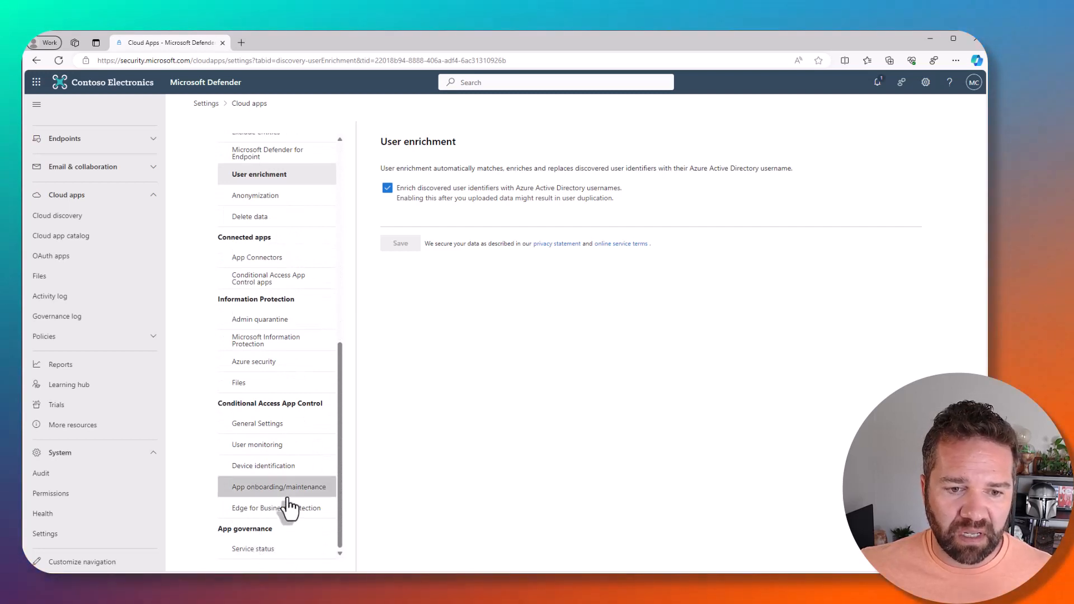
click(255, 494)
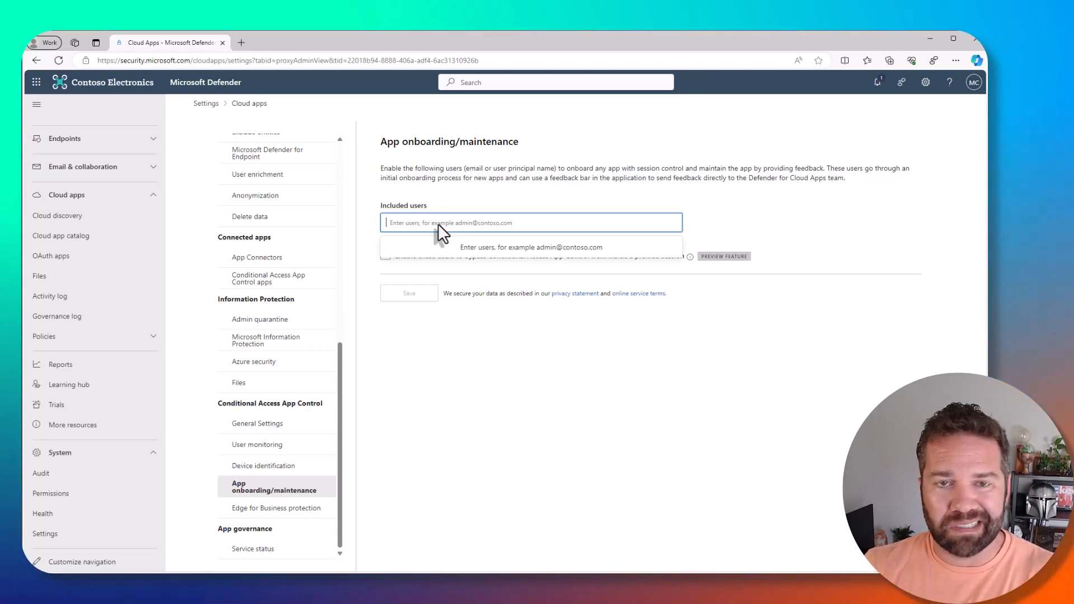
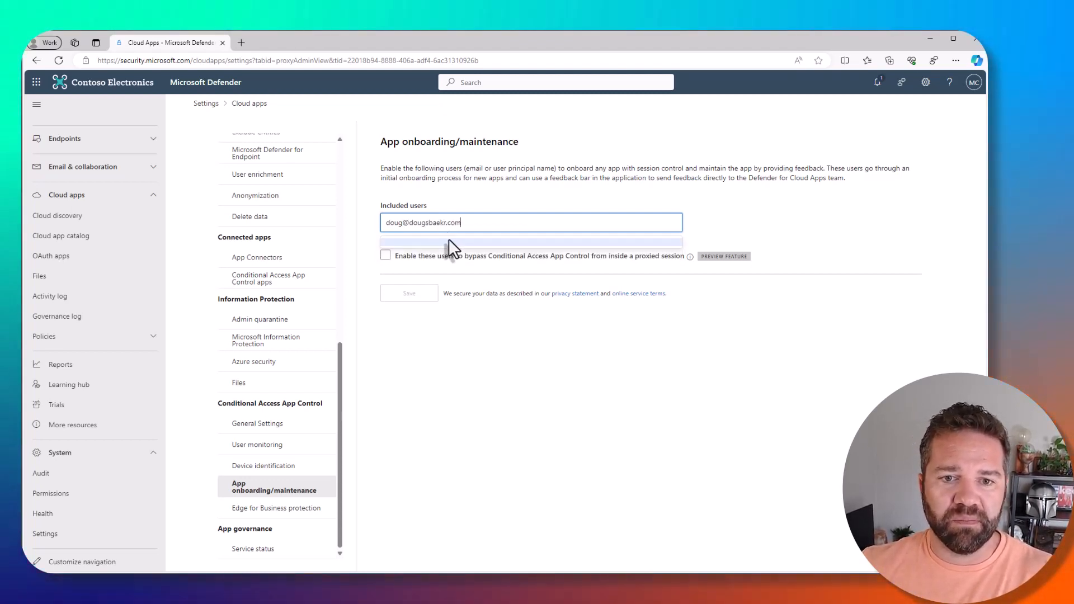
click(448, 242)
click(385, 255)
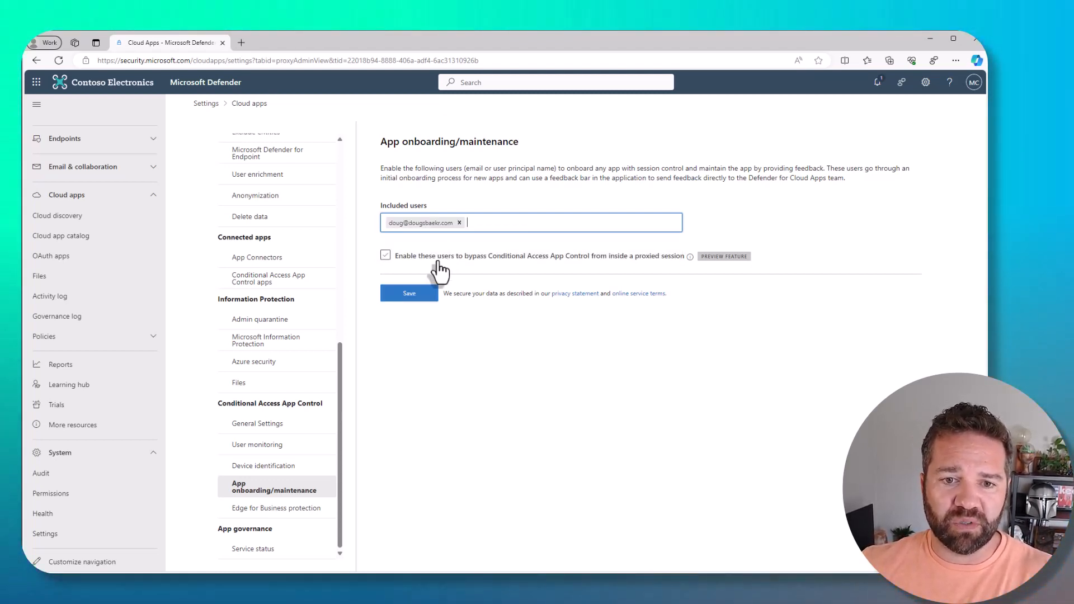
click(416, 303)
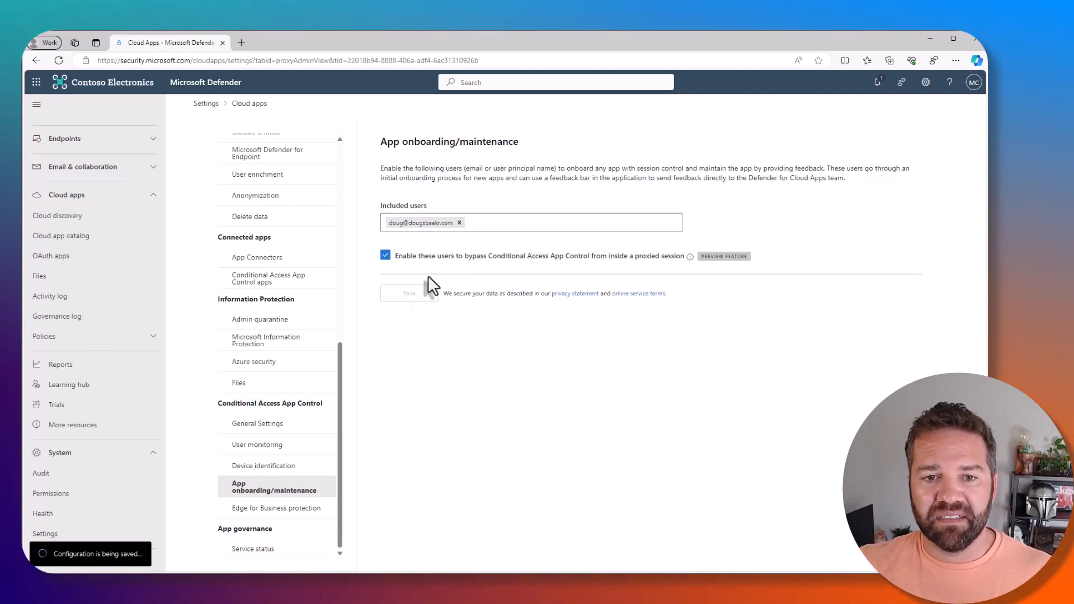
Remove the added email address from the included users for app onboarding/maintenance.
click(459, 222)
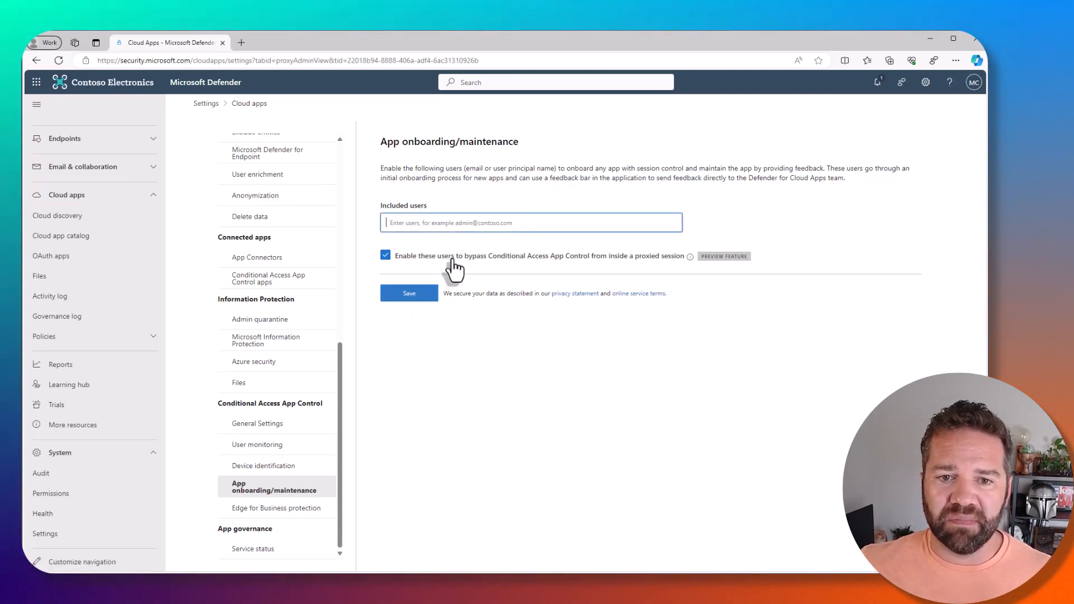